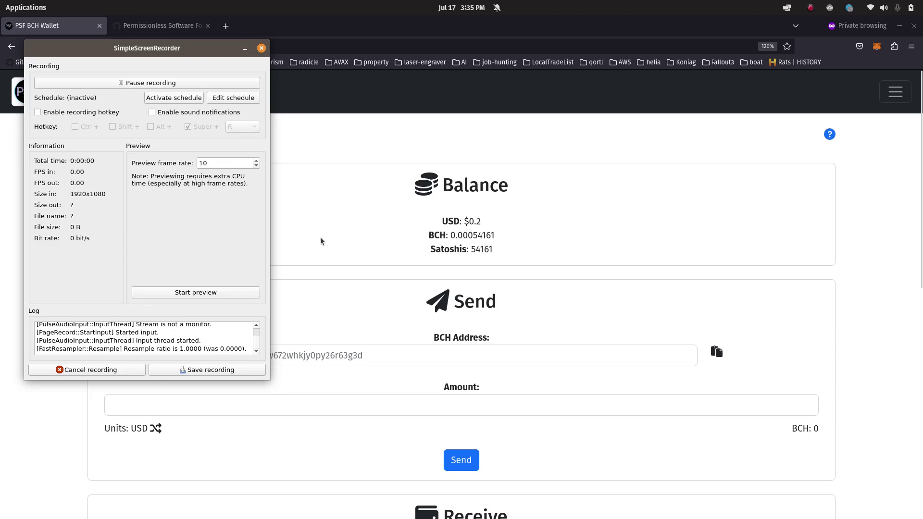
- Dismiss the recorder window and go to the wallet's Terminal page through the navbar menu
click(320, 237)
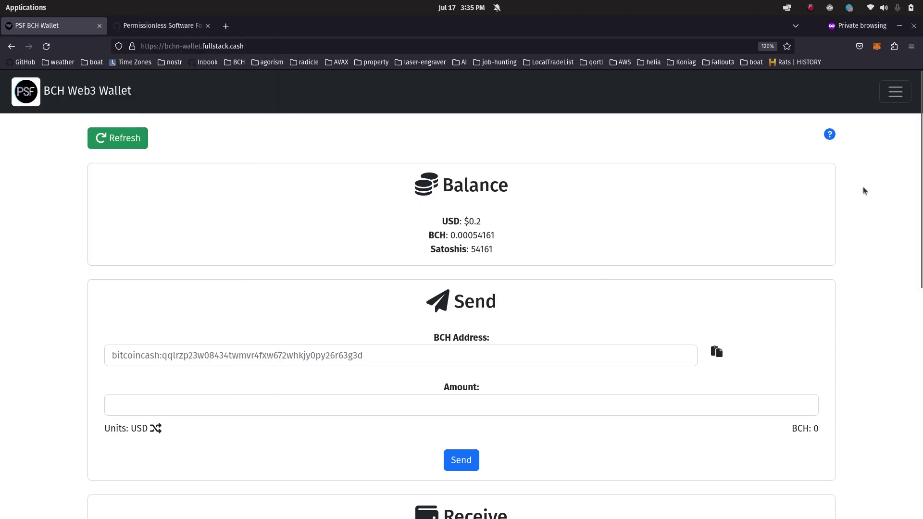
click(895, 92)
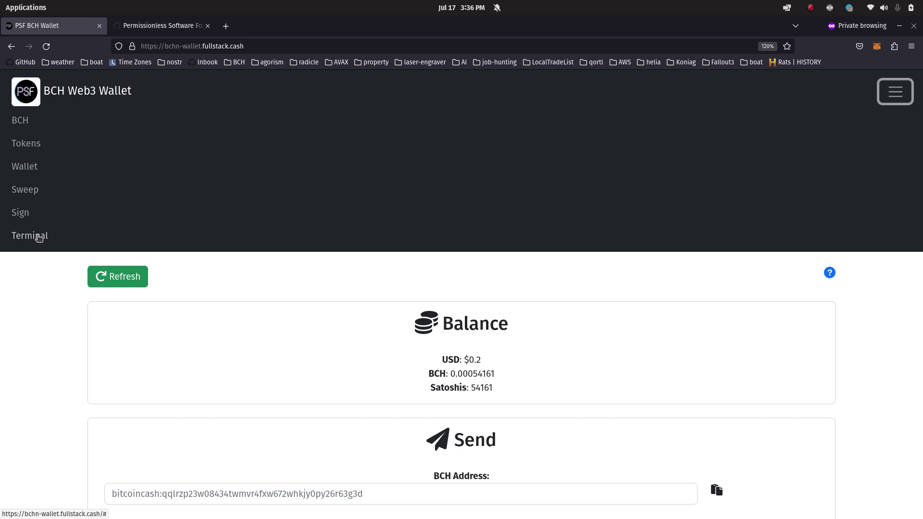
click(39, 236)
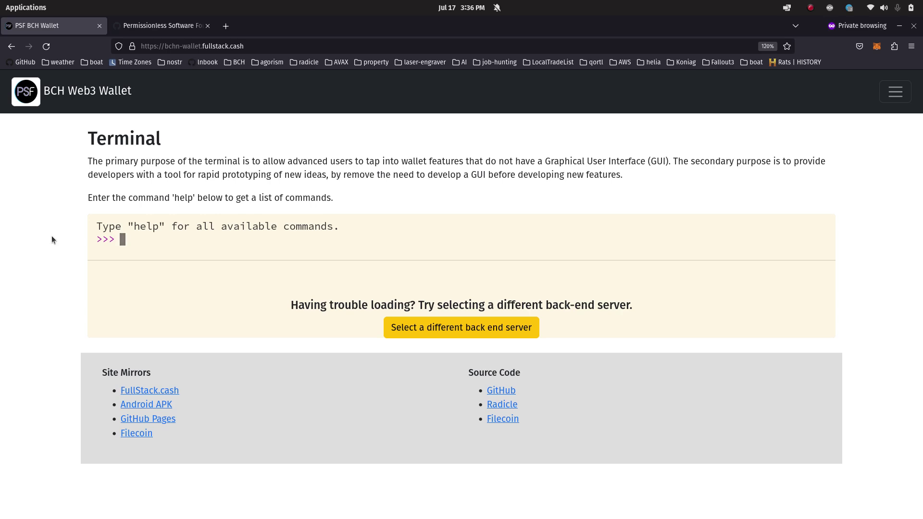
- Run help, clear the console, then run help again to reprint the command list
text(help)
key(Return)
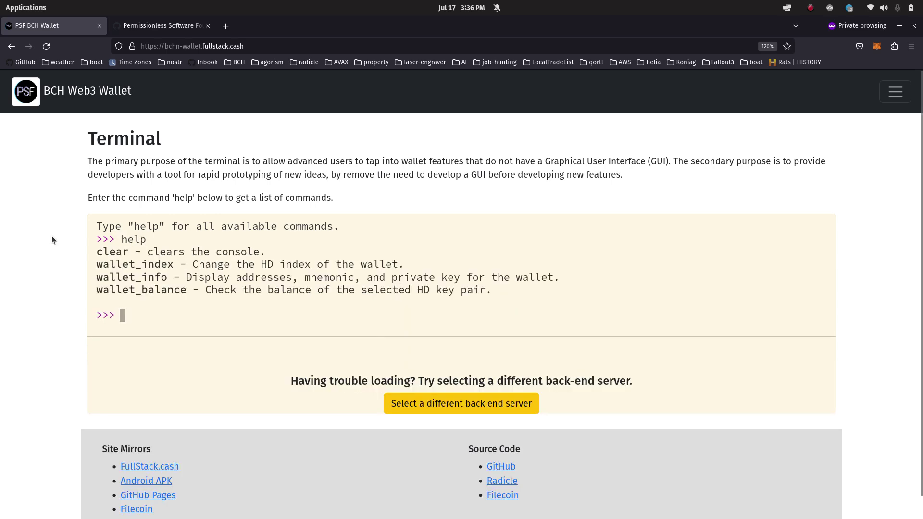
text(clear)
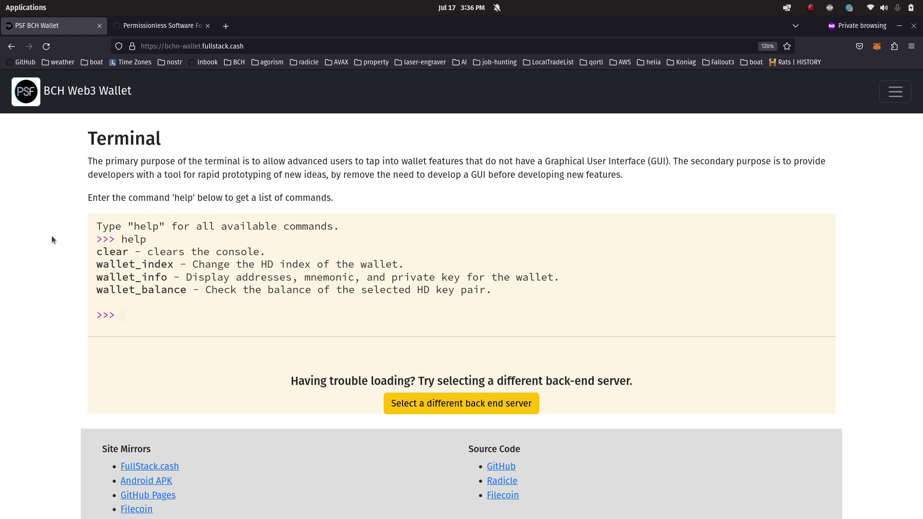
key(Return)
text(help)
key(Return)
- Run wallet_info and highlight the final index digit of the HD path m/44'/245'/0'/0/0
text(wallet_info)
key(Return)
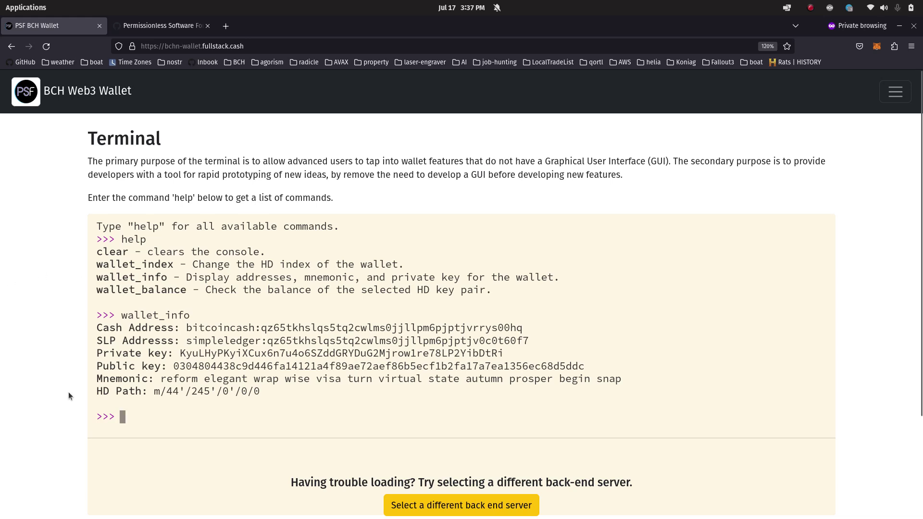
double_click(260, 392)
click(280, 390)
- Highlight a word in the mnemonic and then the Cash Address to point them out
double_click(208, 378)
click(210, 360)
drag(229, 342, 217, 328)
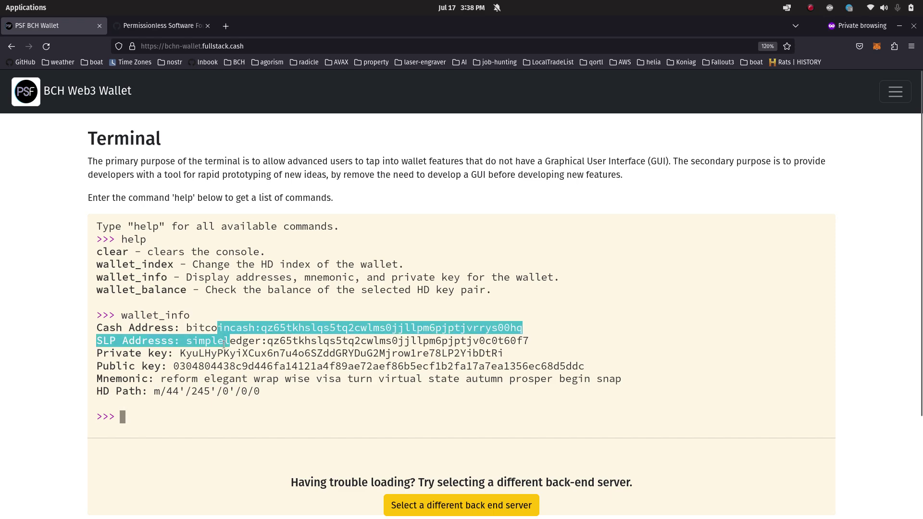
click(275, 360)
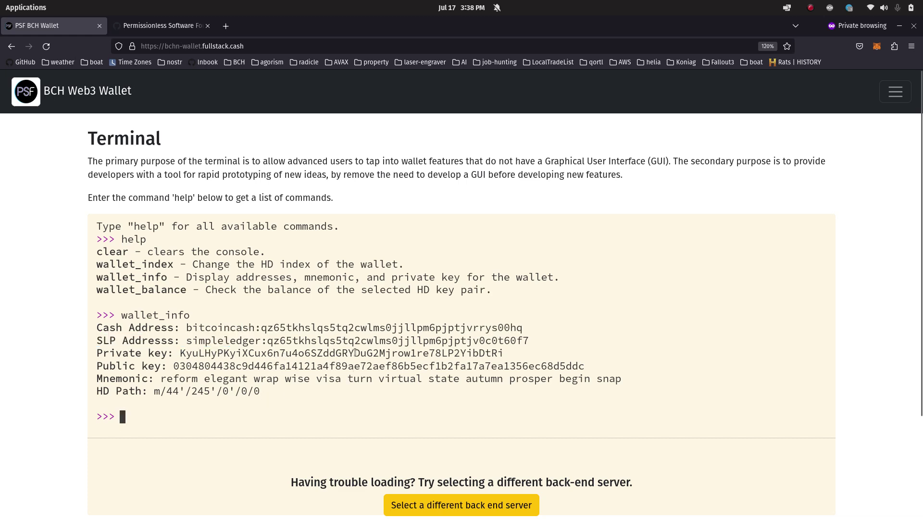
- Show help for wallet_info and wallet_index, then enter 'wallet_index index=1' at the prompt
text(wallet)
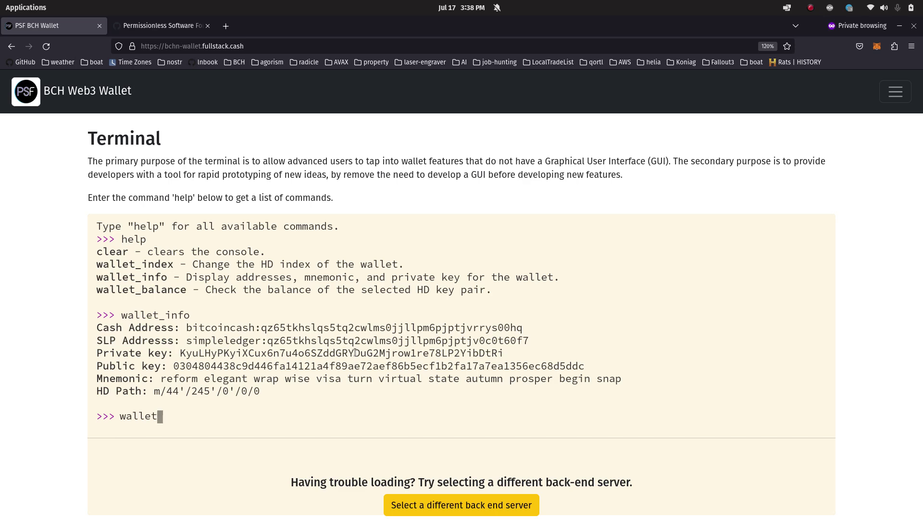
text(_info help)
key(Return)
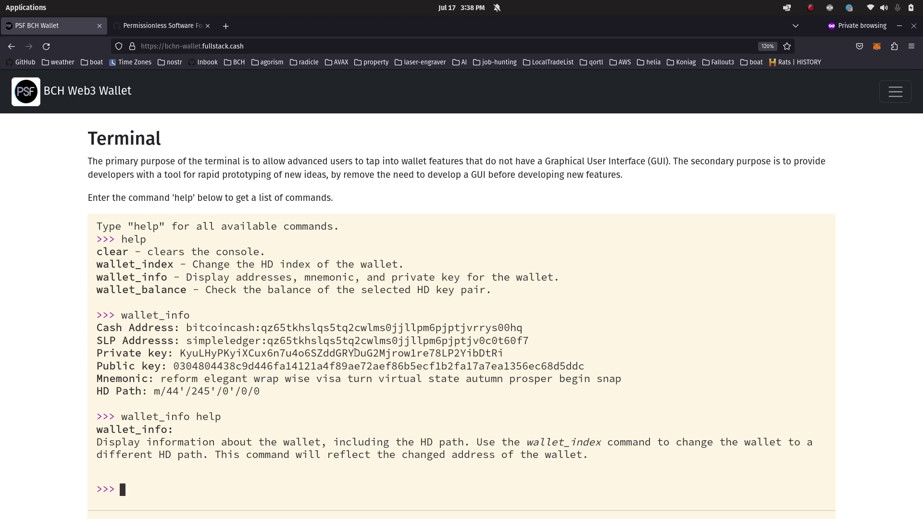
text(wallet_index help)
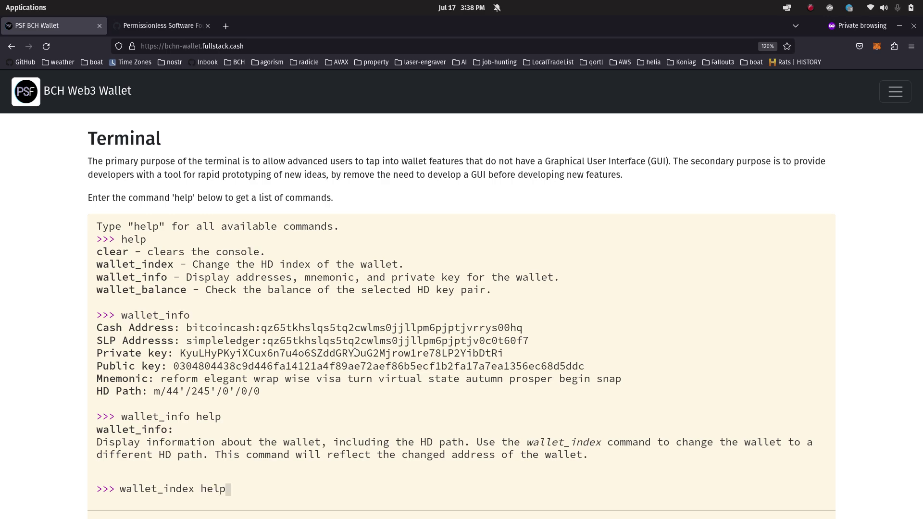
key(Return)
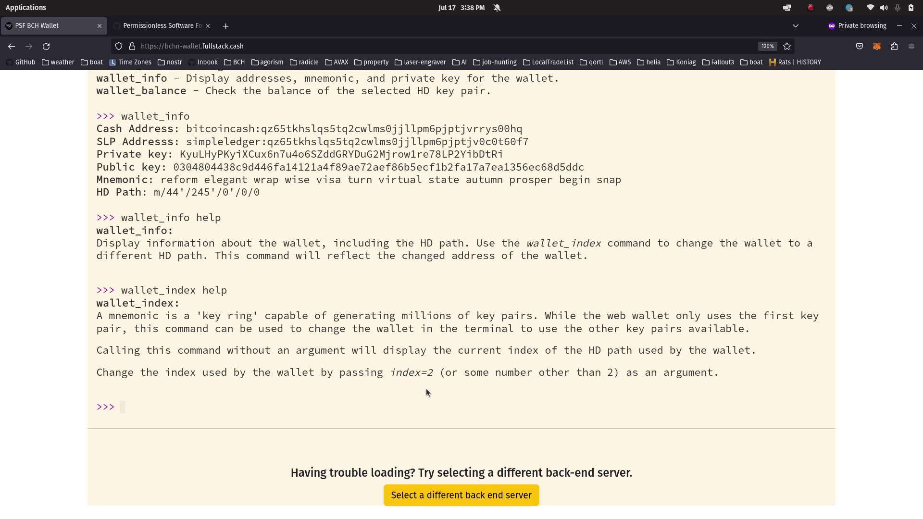
text(wallet_index index=1)
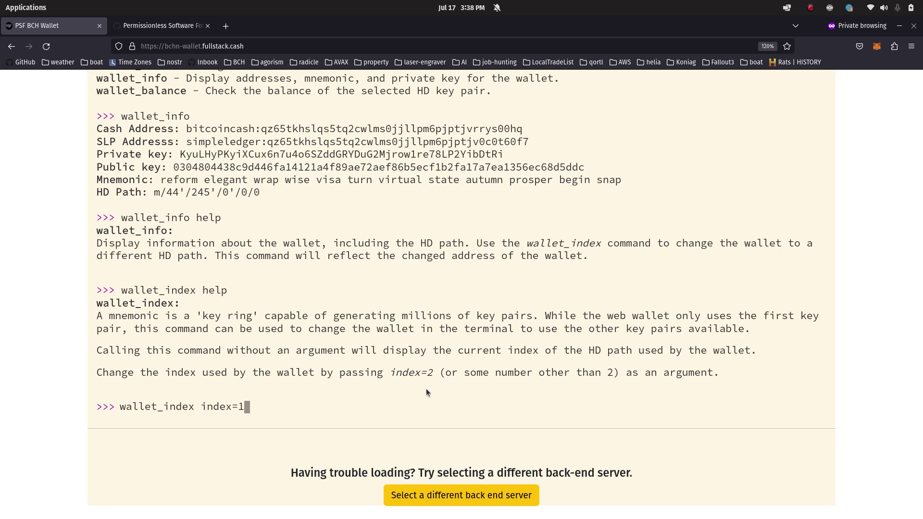
- Switch the wallet to HD index 1 and print its wallet_info details
key(Return)
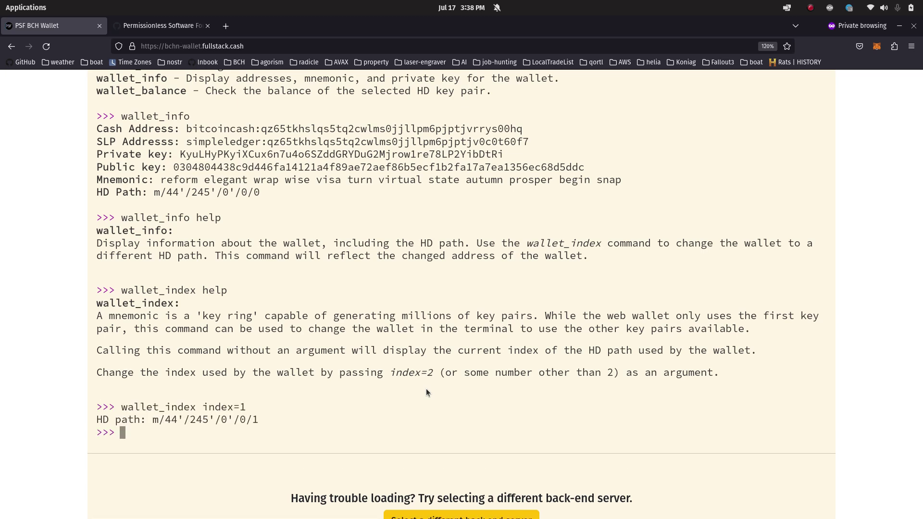
text(wallet_info)
key(Return)
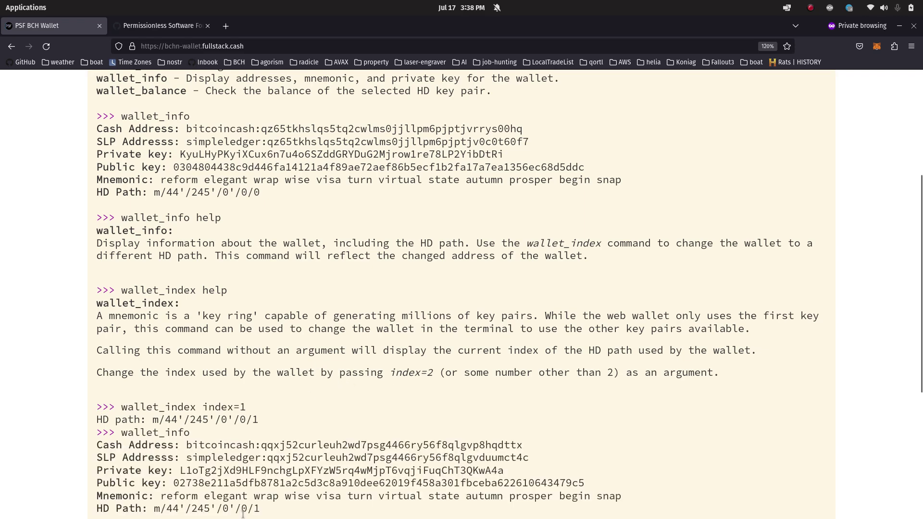
- Highlight the new and original mnemonics and Cash Addresses to compare them, plus the index value 1
drag(216, 495, 271, 495)
drag(198, 180, 240, 181)
drag(263, 131, 284, 131)
click(274, 450)
drag(261, 445, 288, 447)
click(288, 447)
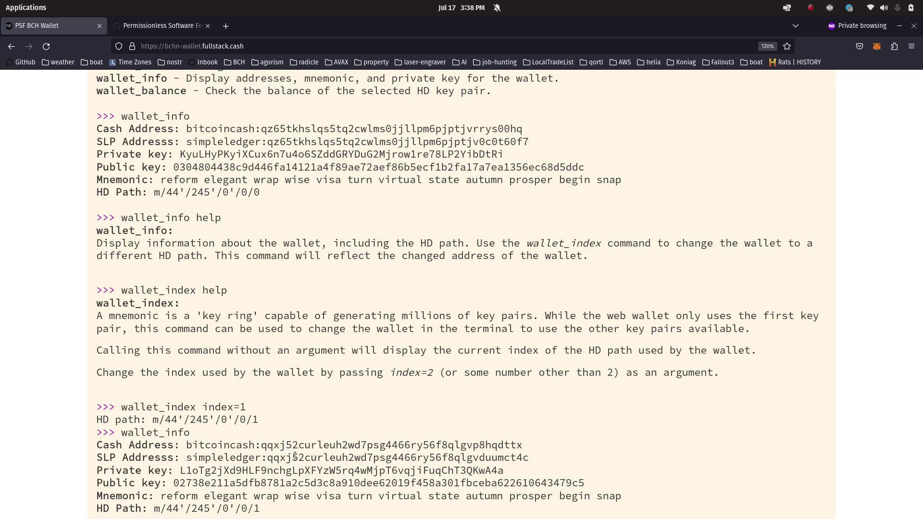
double_click(243, 409)
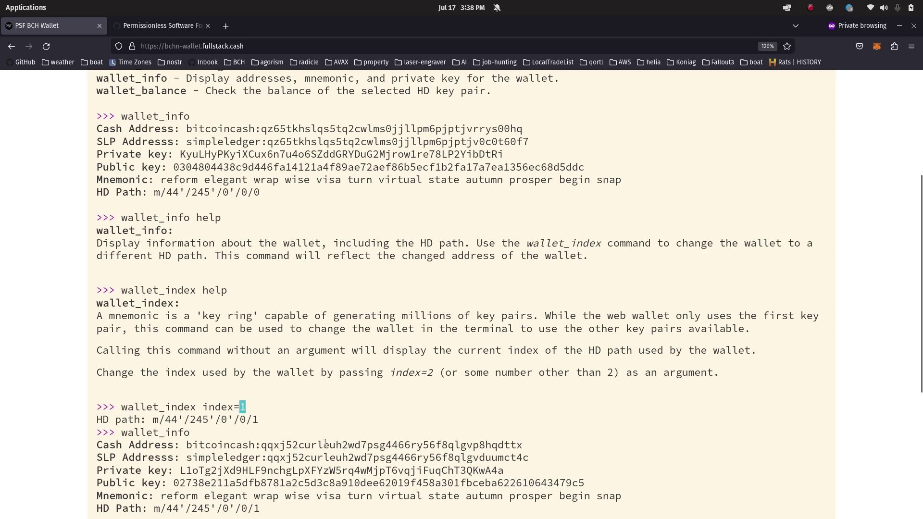
scroll(302, 429, down, 2)
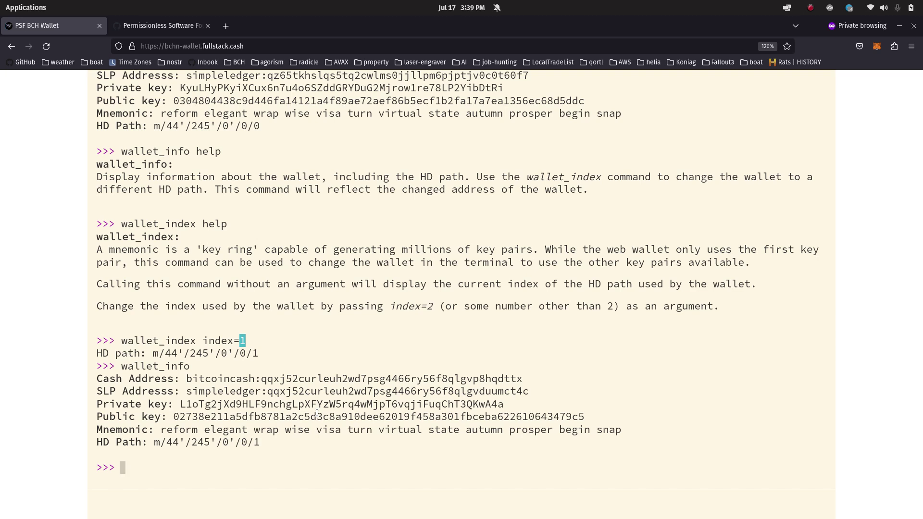
- Run wallet_balance to check the balance of the index 1 key pair
text(llet_balance)
key(Return)
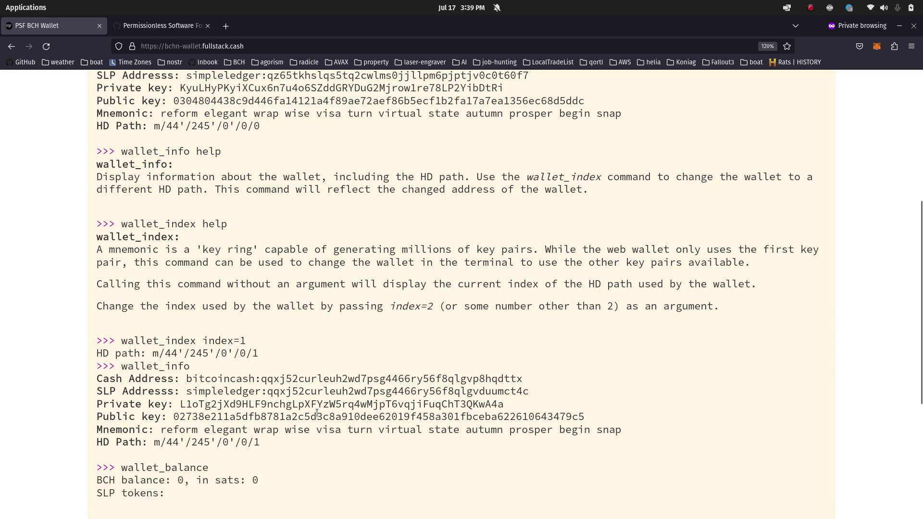
scroll(313, 384, down, 3)
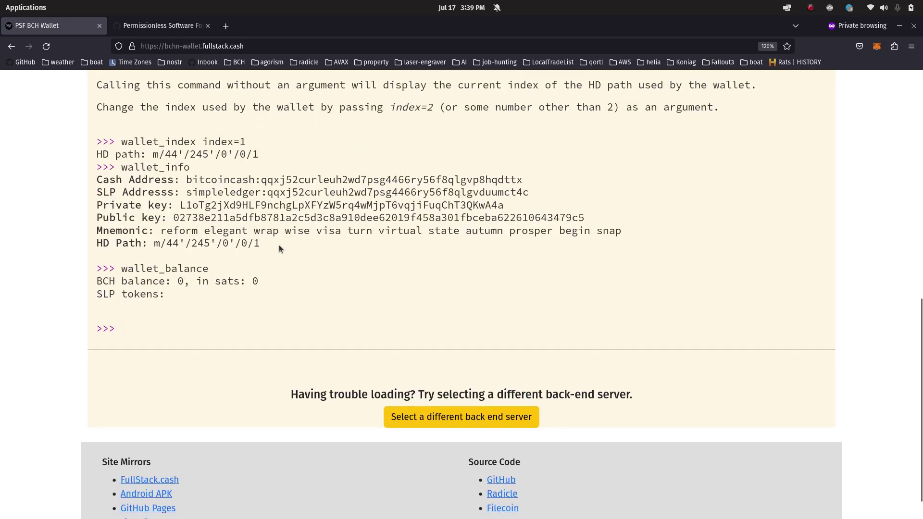
- Switch back to index 0 and run wallet_balance, showing 53069 sats with TKNA 5 and TROUT 10
text(wallet_index index=)
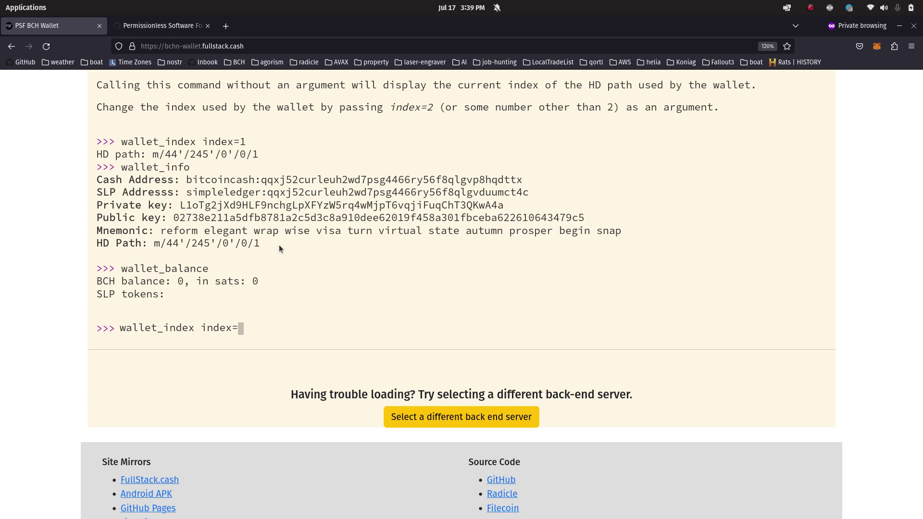
text(0)
key(Return)
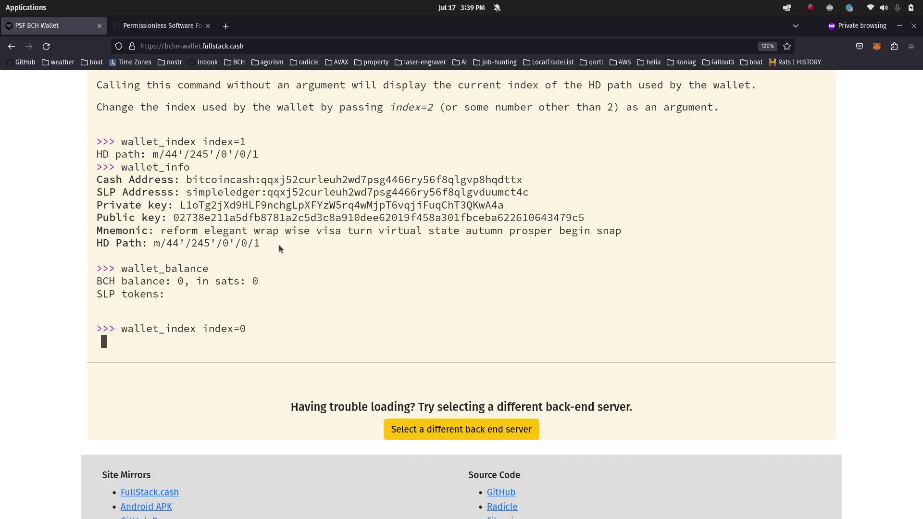
text(wallet)
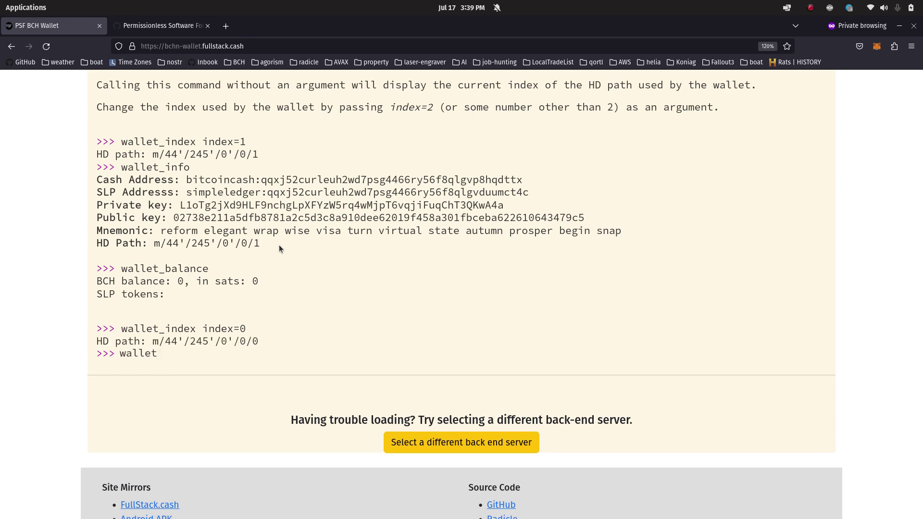
text(_balance)
key(Return)
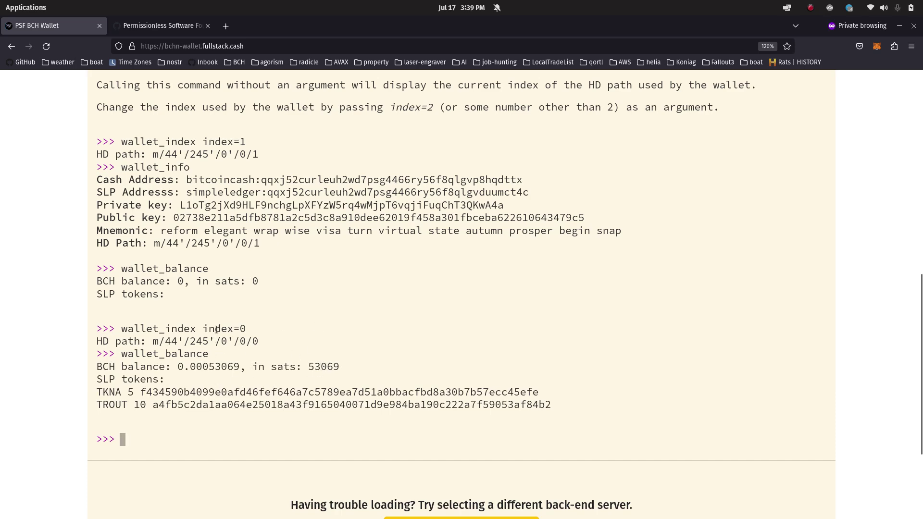
scroll(358, 296, up, 7)
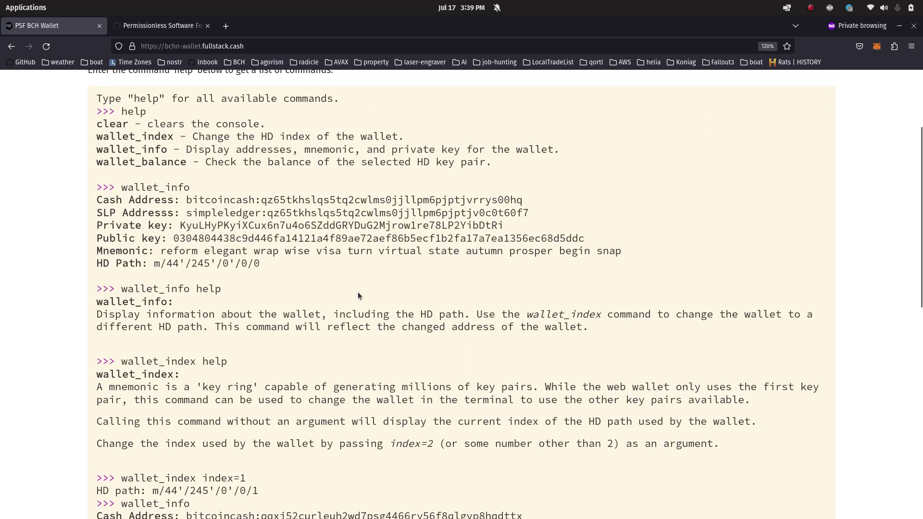
scroll(358, 296, up, 2)
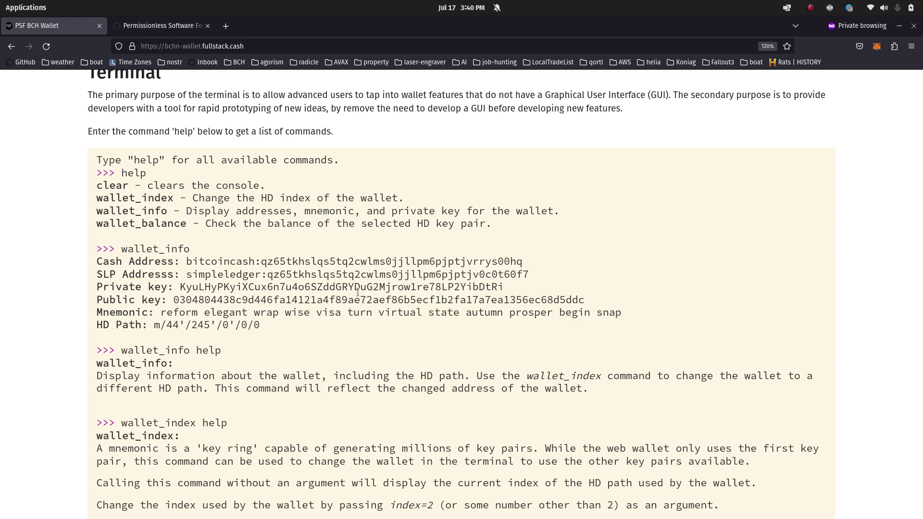
scroll(380, 305, down, 4)
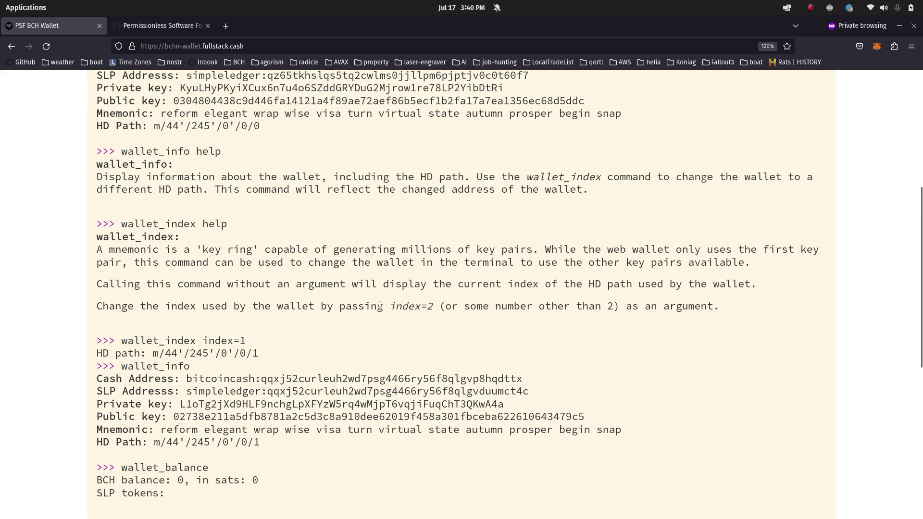
scroll(380, 305, down, 4)
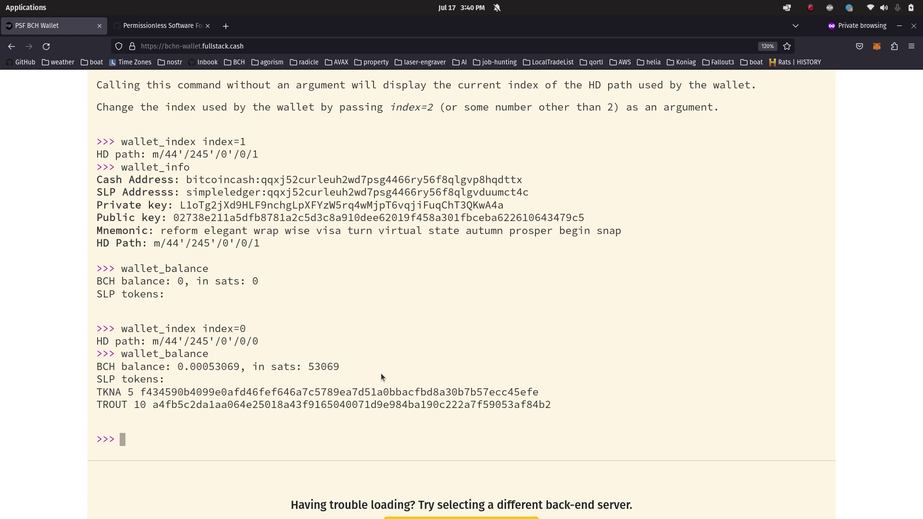
- Switch to the Permissionless Software Foundation GitHub page and open the bch-wallet-web3-android repository
click(158, 28)
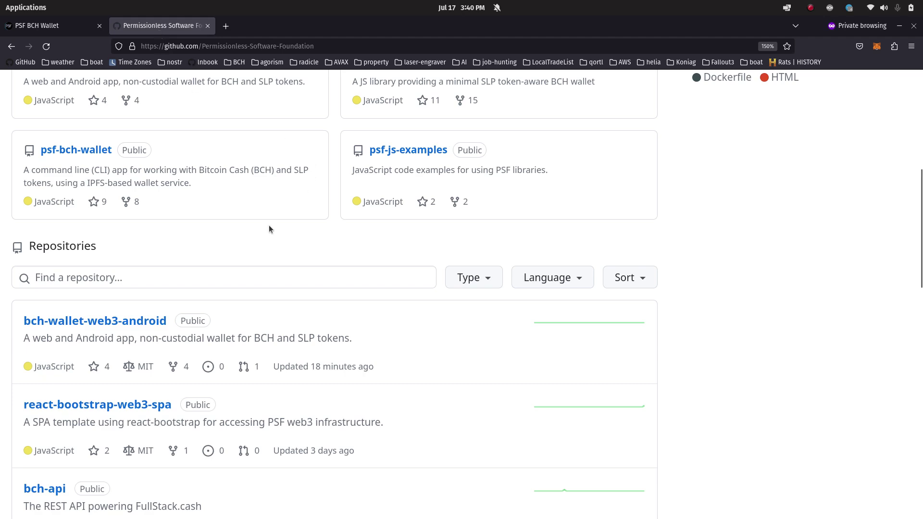
scroll(349, 313, up, 5)
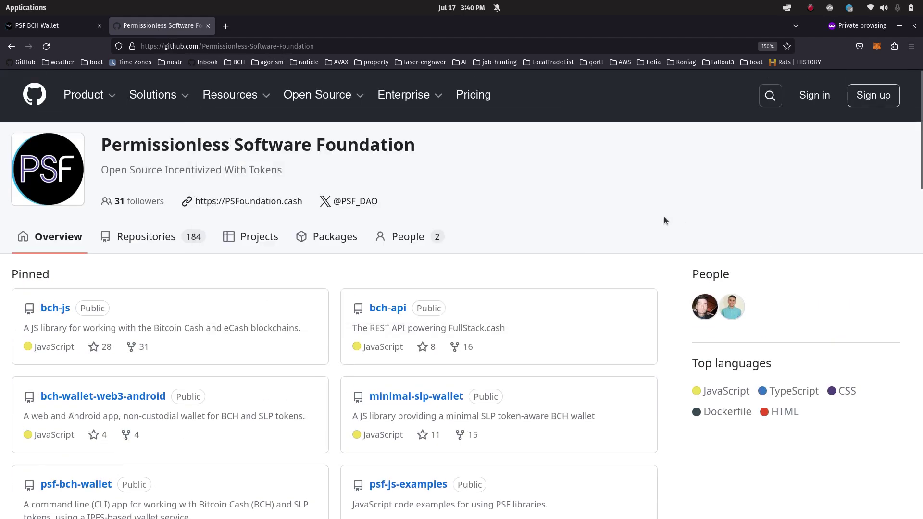
scroll(665, 220, down, 5)
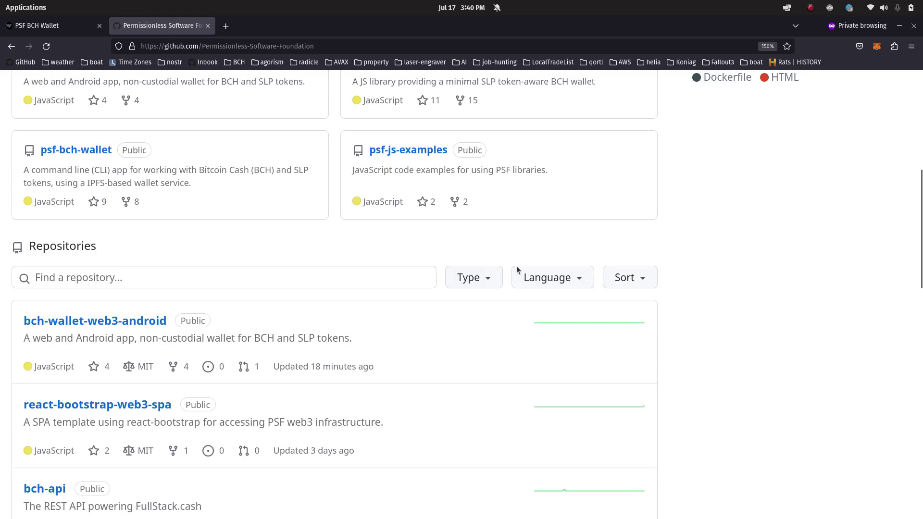
click(85, 330)
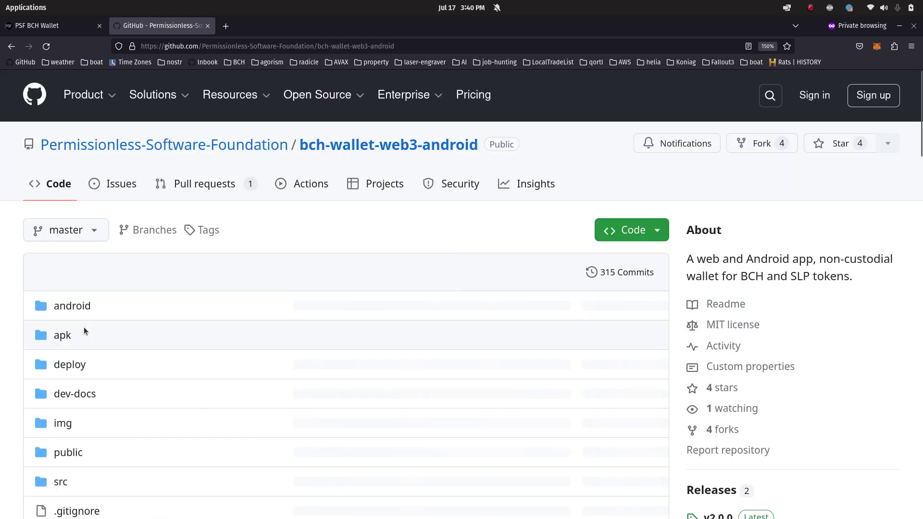
- Browse into src/components on master, listing app-body, bch-send, bch-wallet and other folders
scroll(7, 368, down, 3)
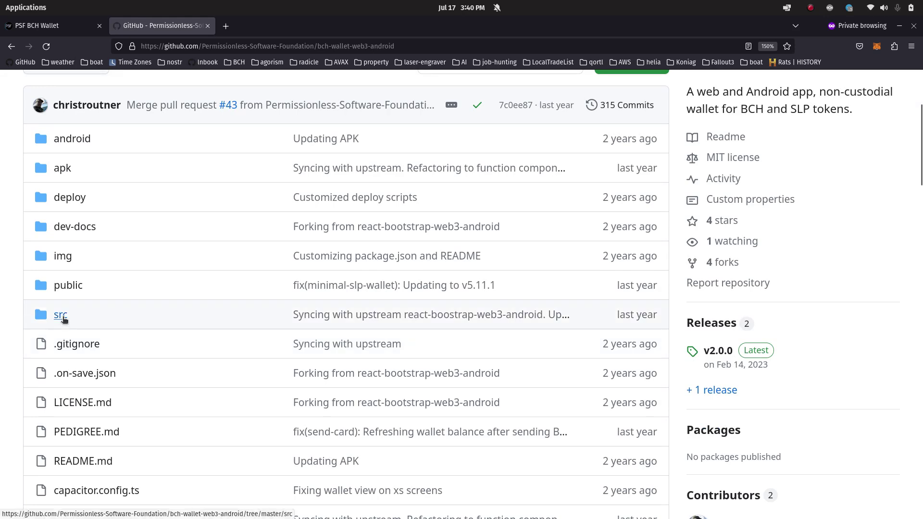
click(63, 319)
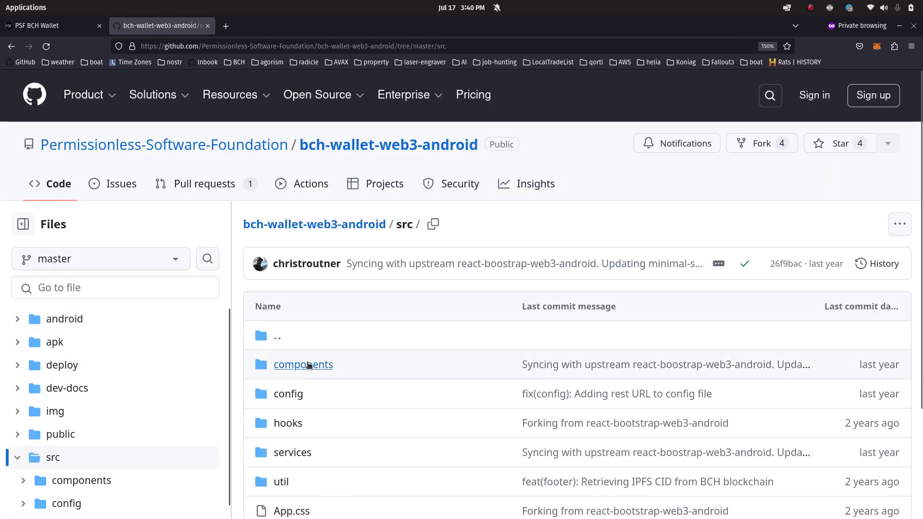
click(308, 364)
scroll(512, 409, down, 5)
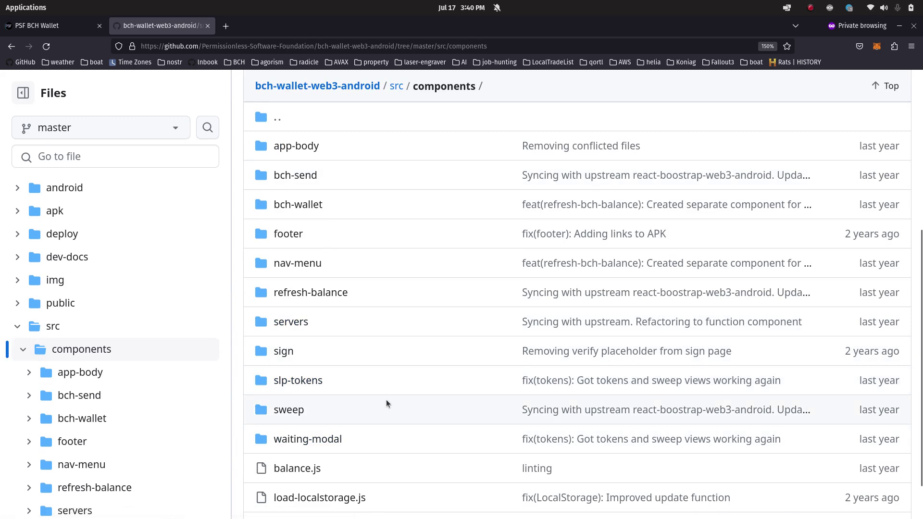
scroll(385, 399, up, 1)
scroll(385, 399, up, 3)
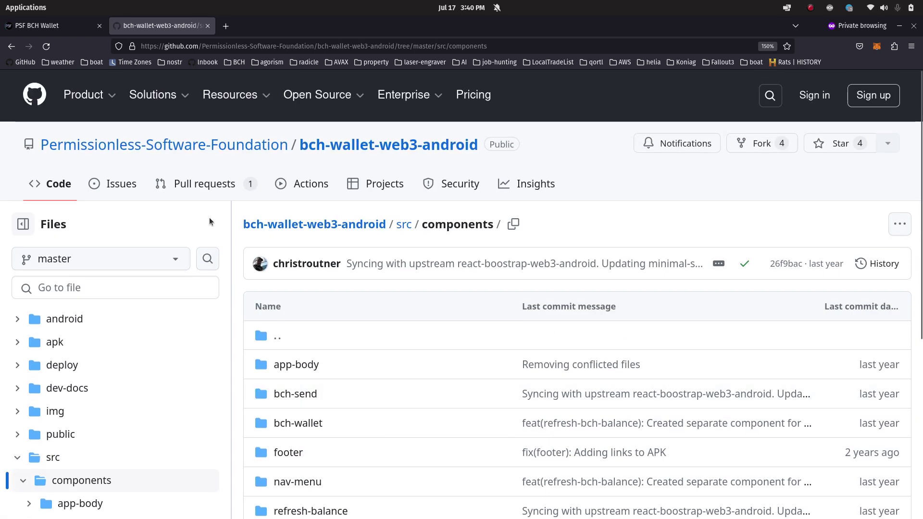
- Return to the repository's main page and switch the view to the terminal branch
click(347, 151)
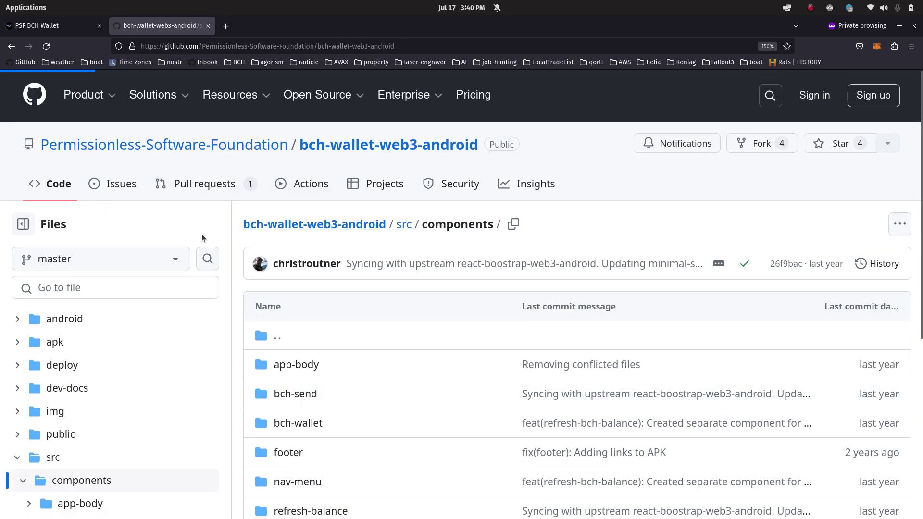
click(95, 230)
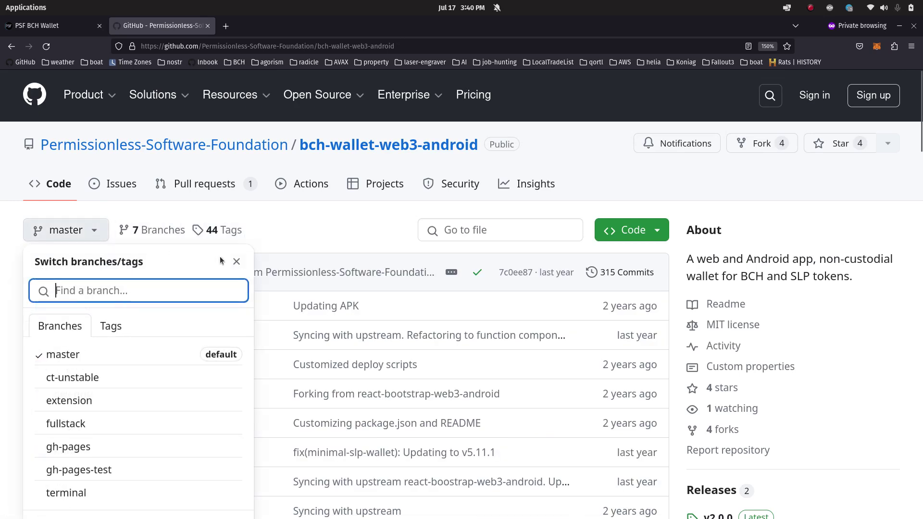
scroll(206, 257, down, 2)
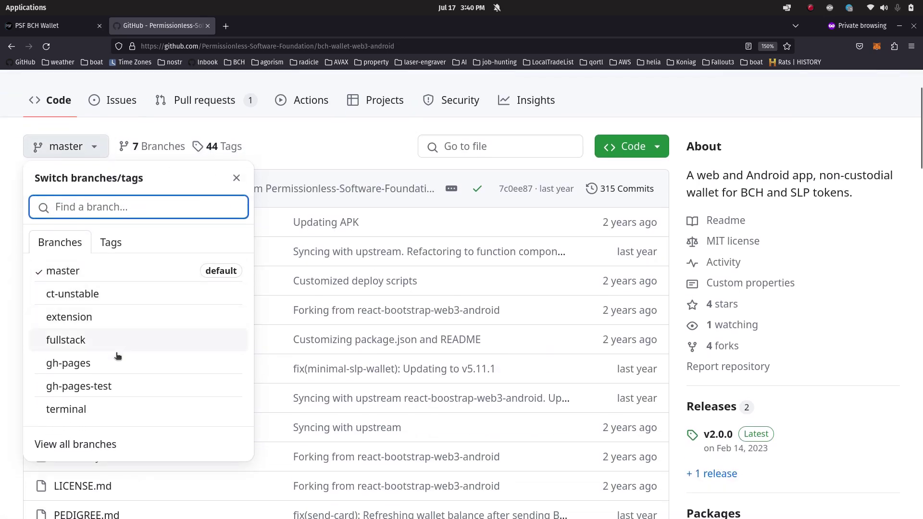
click(79, 409)
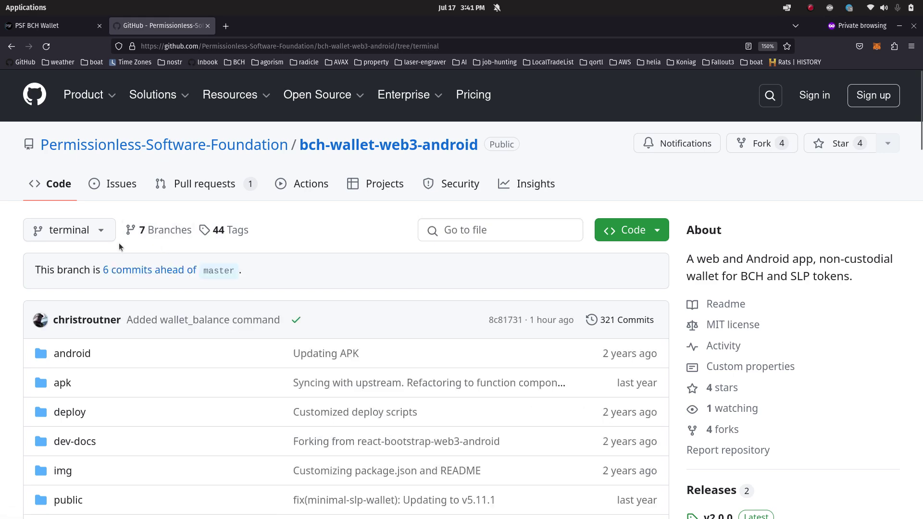
- Open src/components/terminal/commands, listing wallet-balance.js, wallet-index.js and wallet-info.js
scroll(154, 250, down, 4)
click(64, 362)
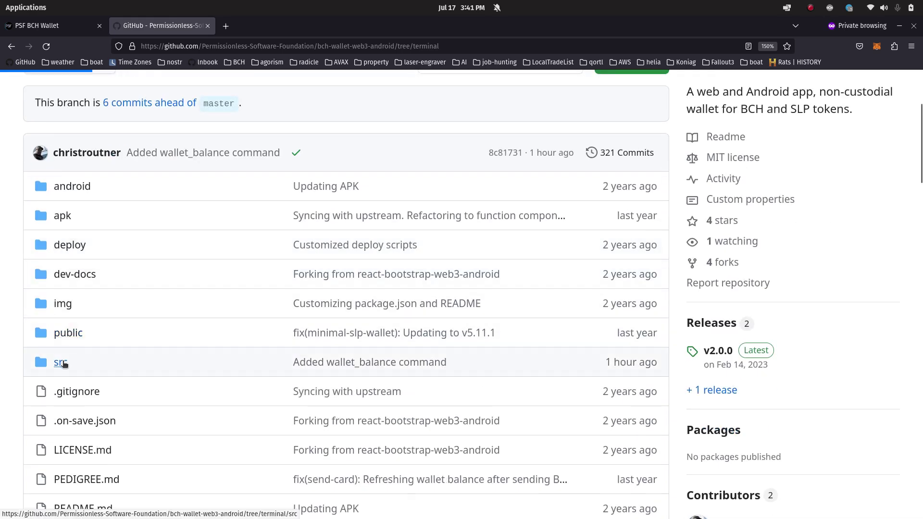
scroll(269, 339, down, 2)
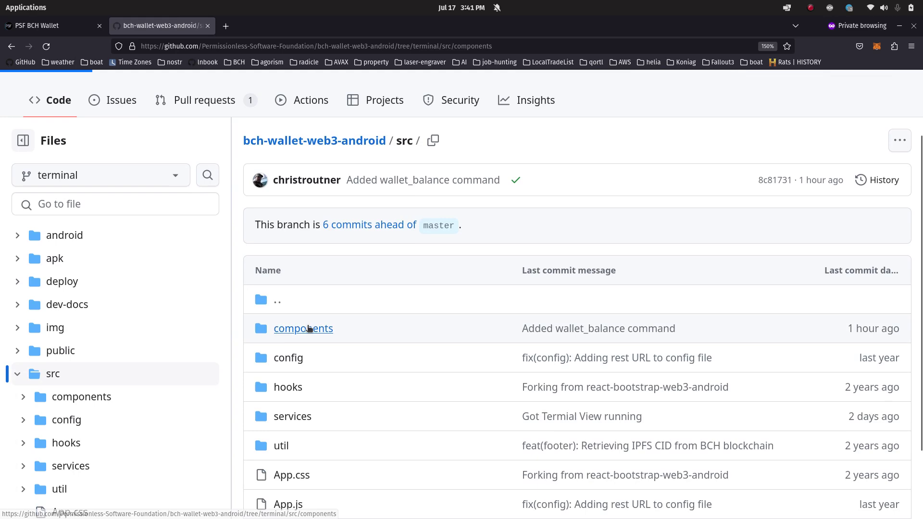
click(329, 329)
scroll(462, 350, down, 3)
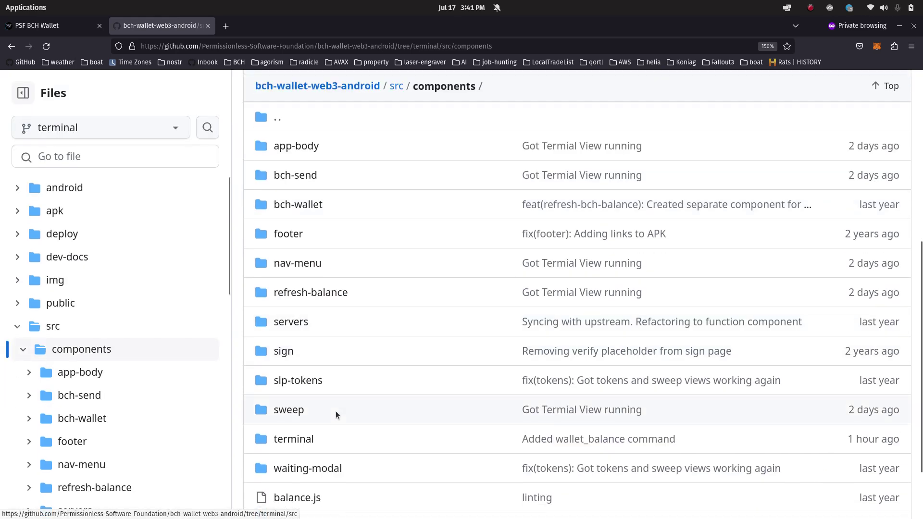
click(305, 442)
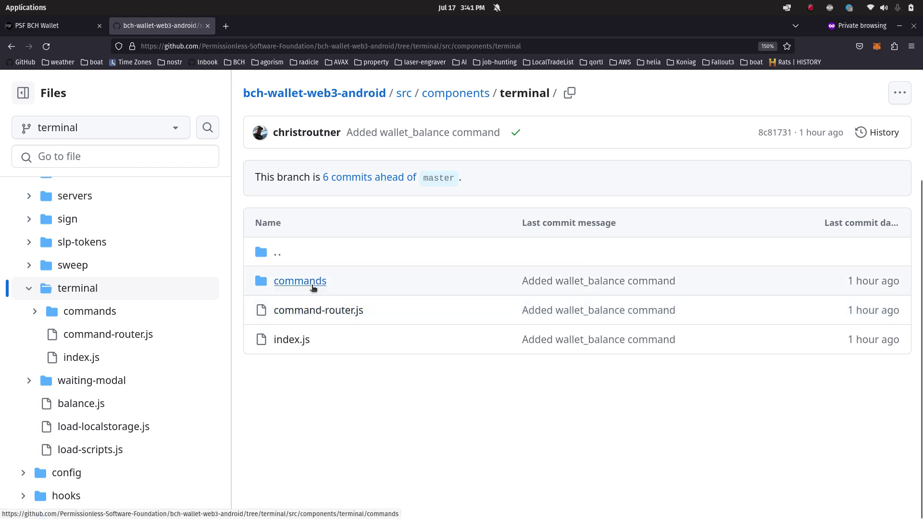
click(313, 283)
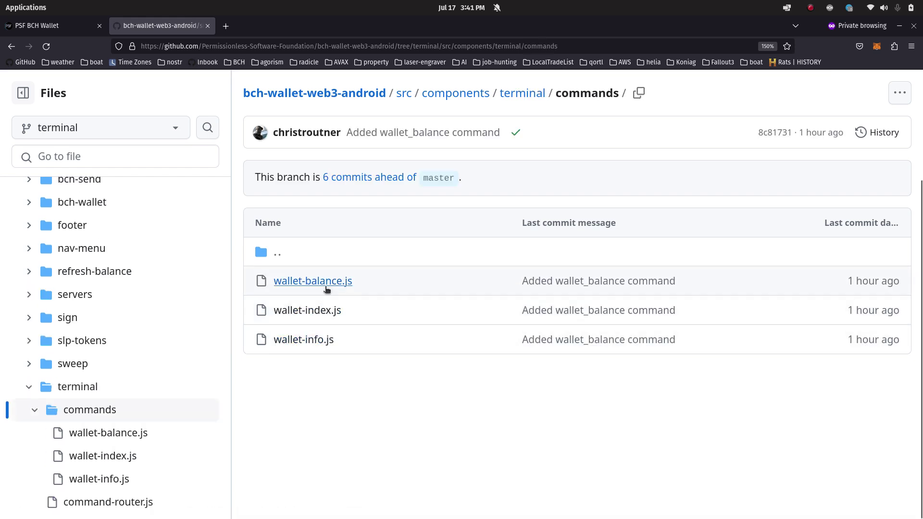